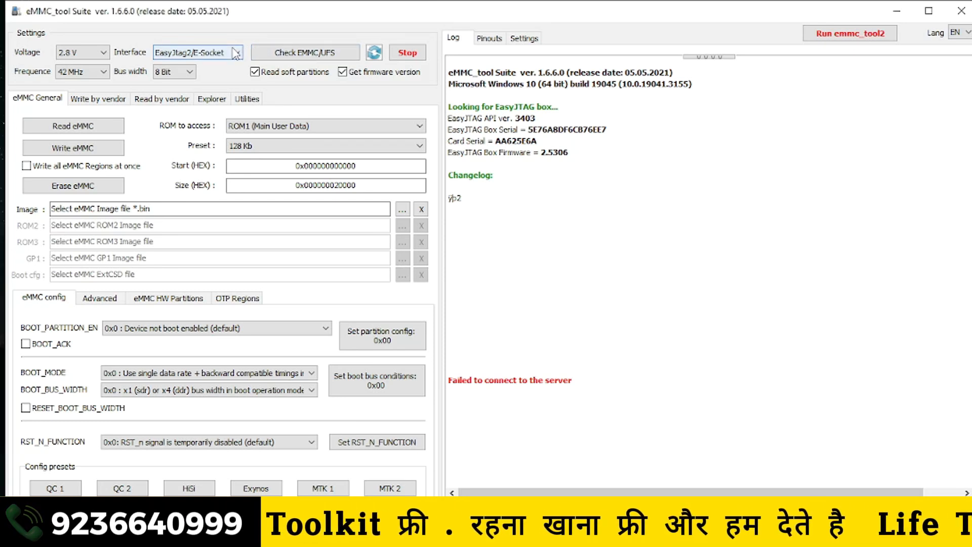
- Set the interface to EasyJtag2/E-Socket and check the eMMC with soft partition and firmware version reading enabled
{"action": "left_click", "coordinate": [235, 53]}
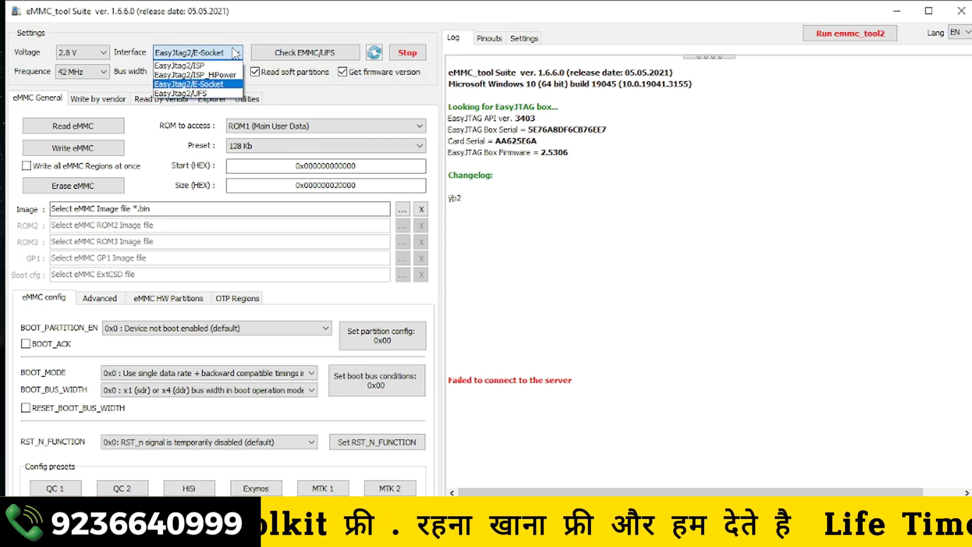
{"action": "left_click", "coordinate": [225, 84]}
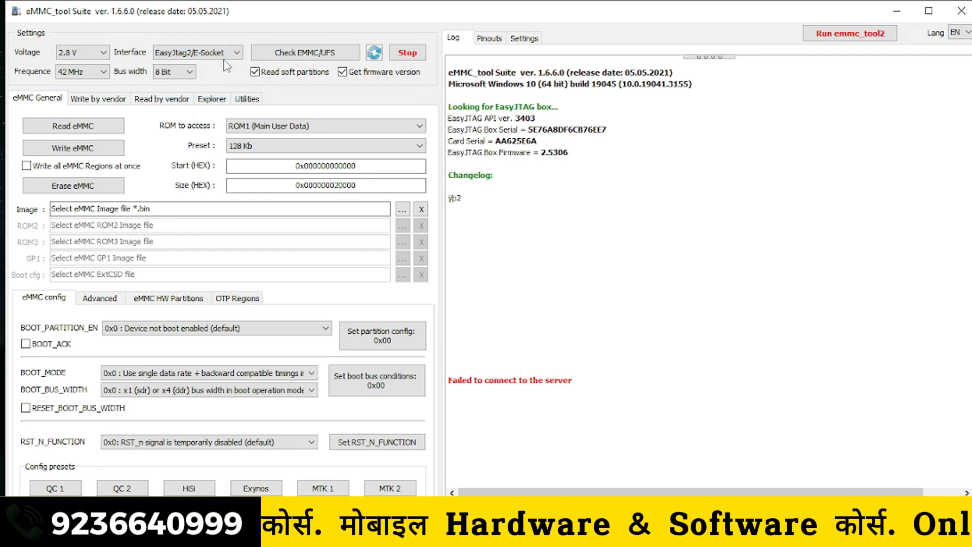
{"action": "left_click", "coordinate": [306, 54]}
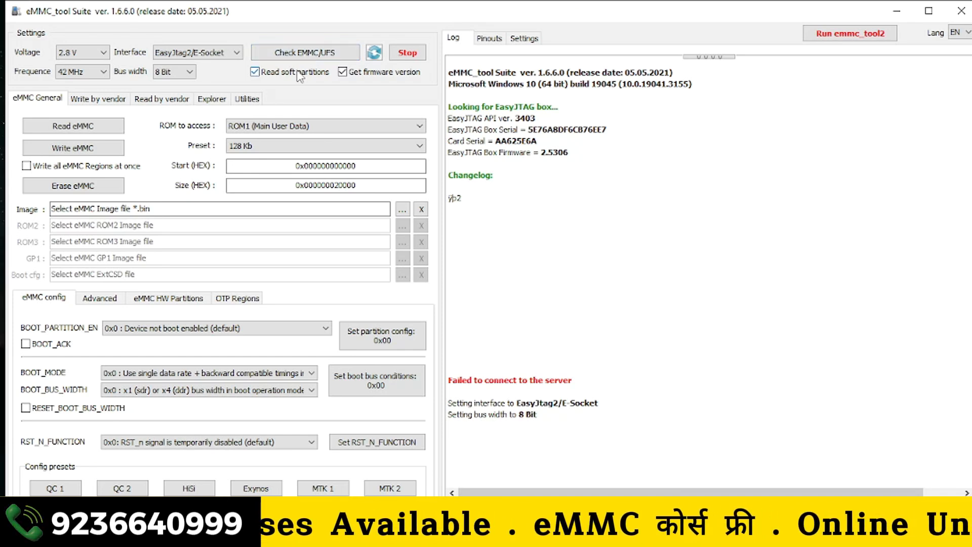
{"action": "left_click", "coordinate": [298, 72]}
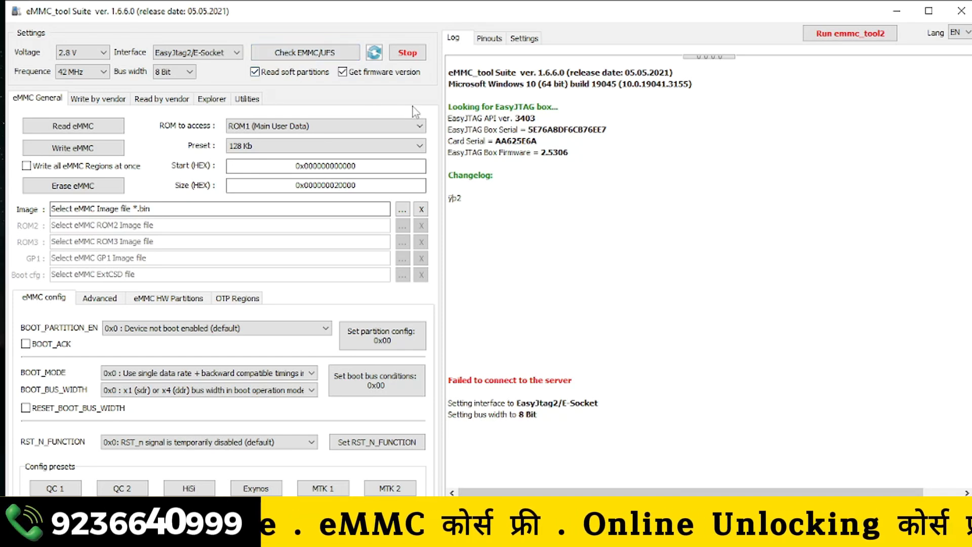
{"action": "left_click", "coordinate": [346, 56]}
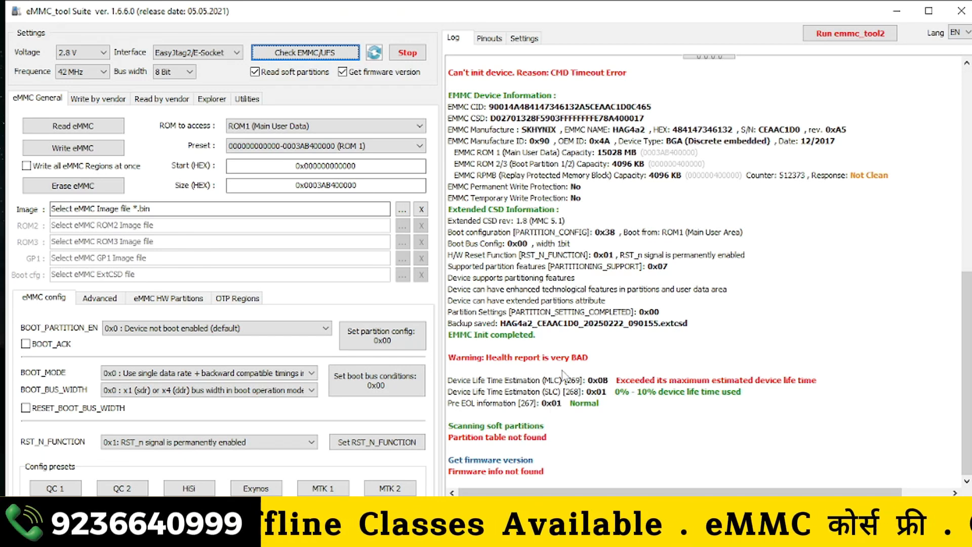
- Choose ROM1 (Main User Data) as the area to access and set its preset to 512 Mb
{"action": "left_click", "coordinate": [381, 133]}
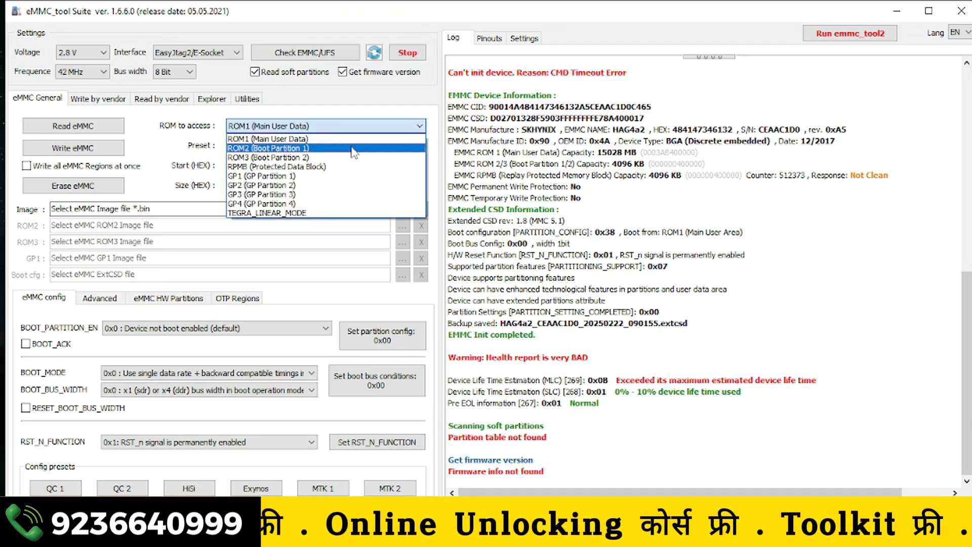
{"action": "left_click", "coordinate": [357, 139]}
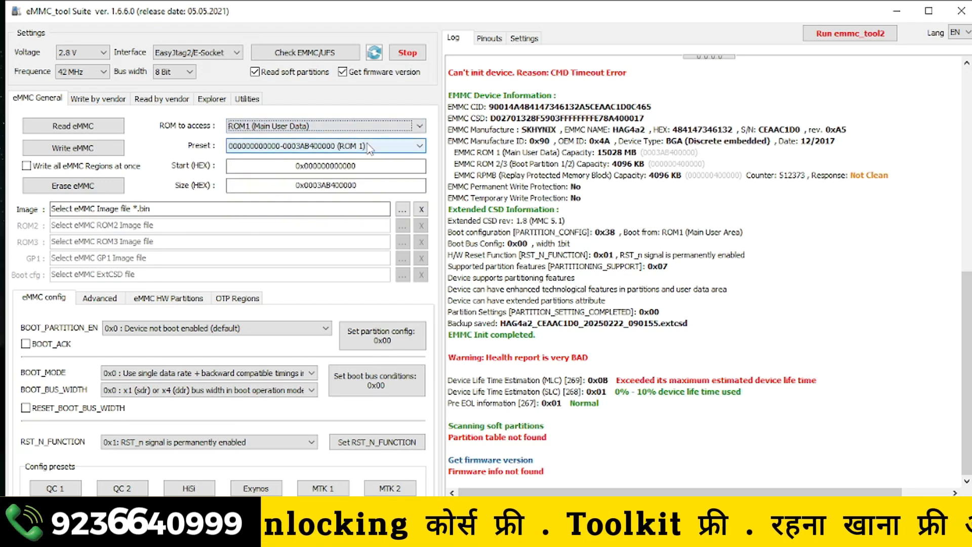
{"action": "left_click", "coordinate": [370, 146]}
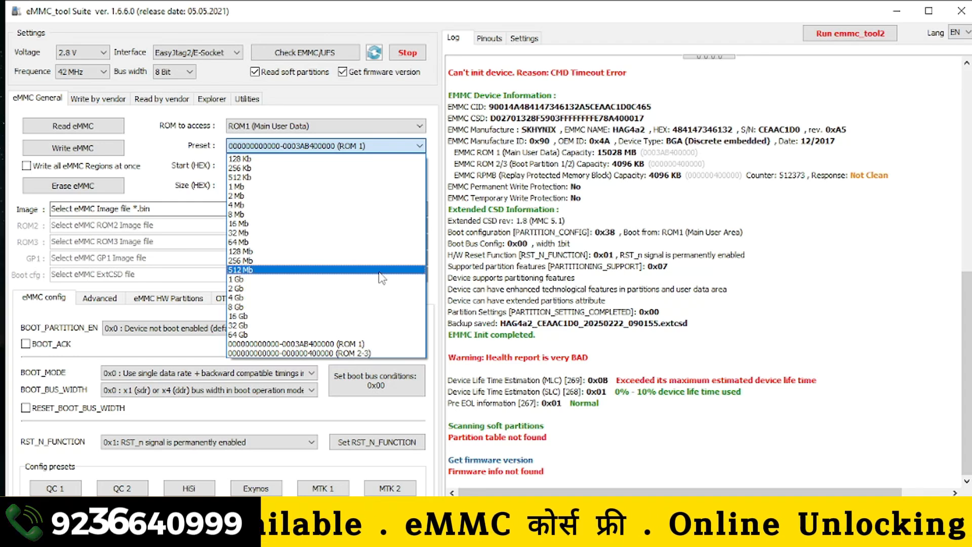
{"action": "left_click", "coordinate": [381, 269]}
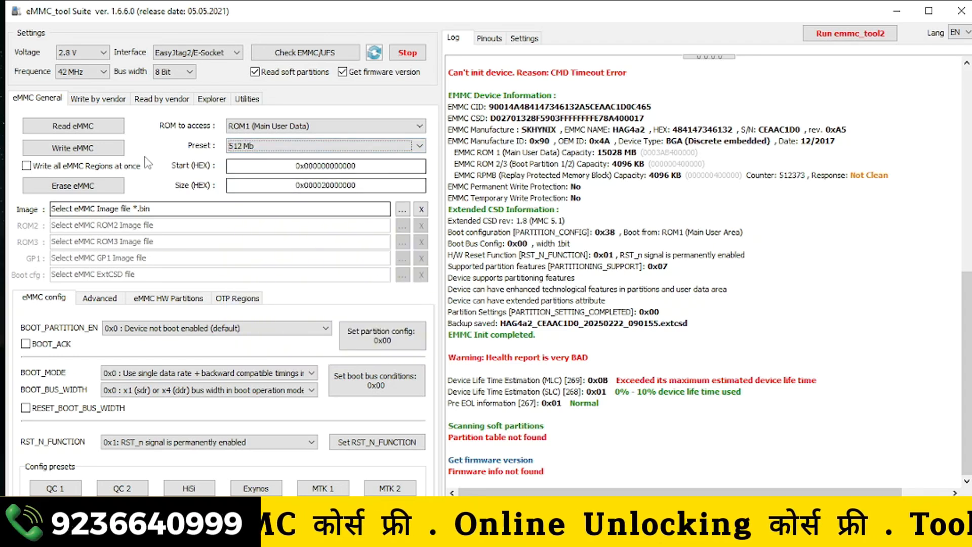
- Start reading the eMMC to a .bin file in a new desktop folder named rivagloble, and stop the running read
{"action": "left_click", "coordinate": [72, 133]}
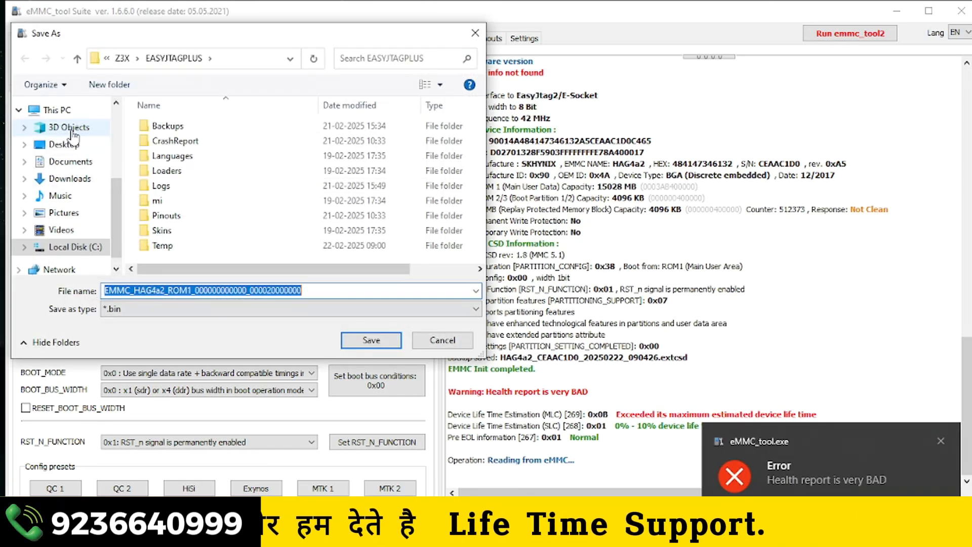
{"action": "left_click", "coordinate": [70, 144]}
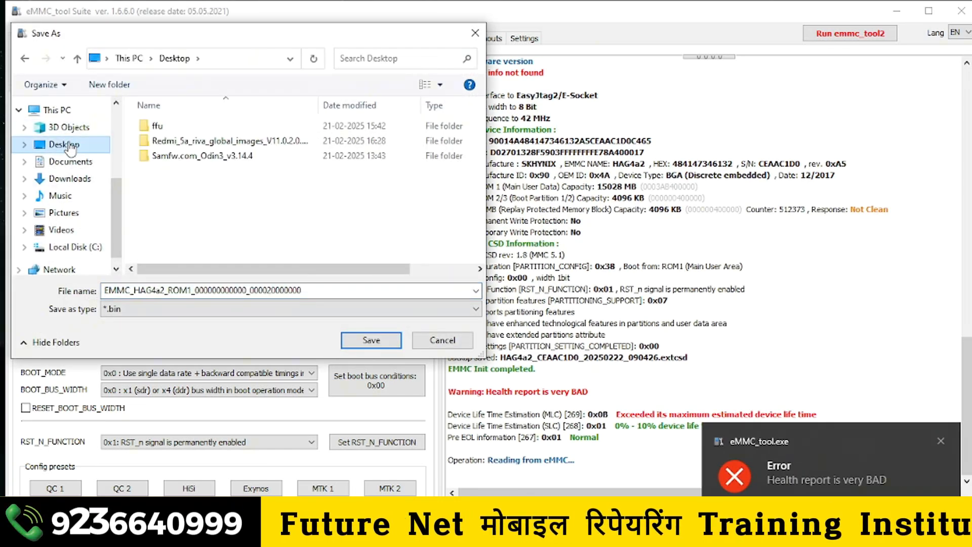
{"action": "left_click", "coordinate": [96, 86]}
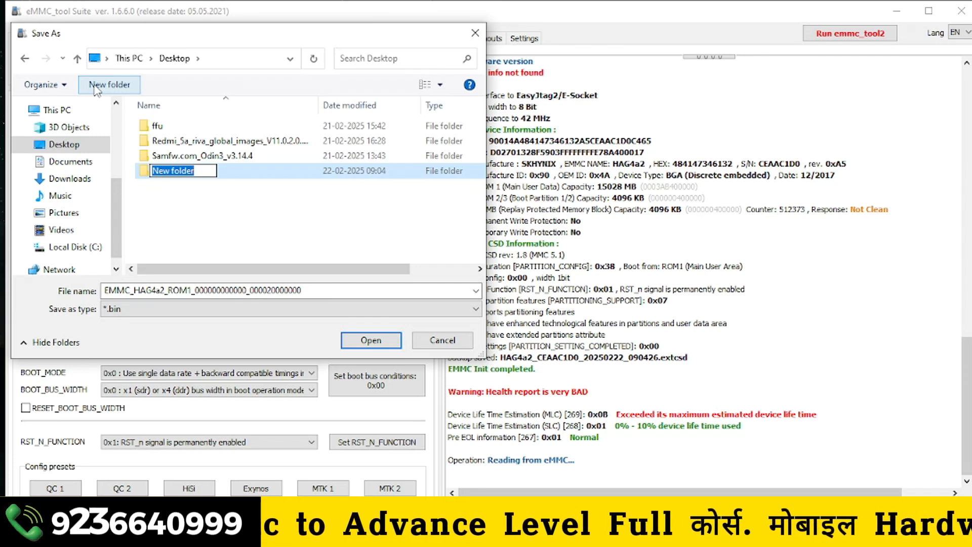
{"action": "type", "text": "rivagloble"}
{"action": "left_click", "coordinate": [232, 172]}
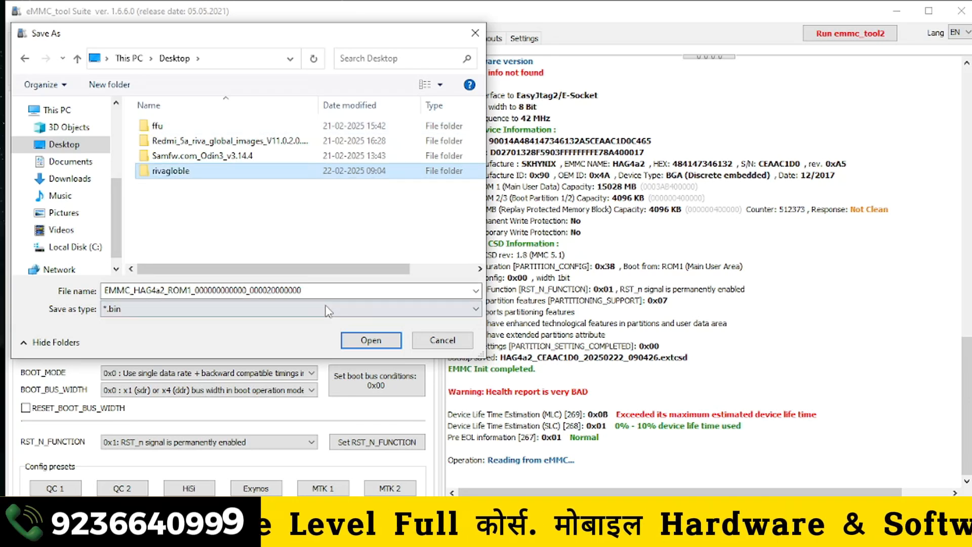
{"action": "left_click", "coordinate": [374, 340]}
{"action": "left_click", "coordinate": [375, 340]}
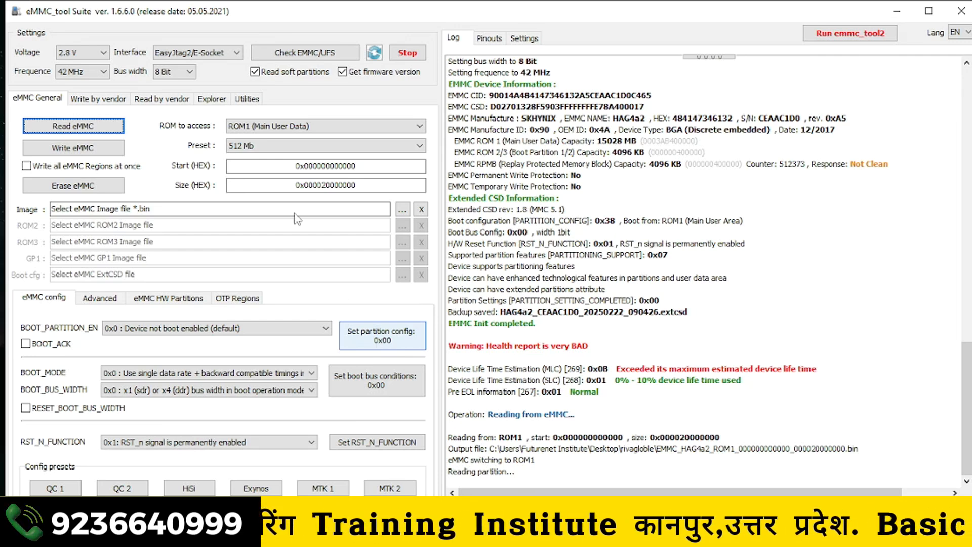
{"action": "left_click", "coordinate": [412, 61]}
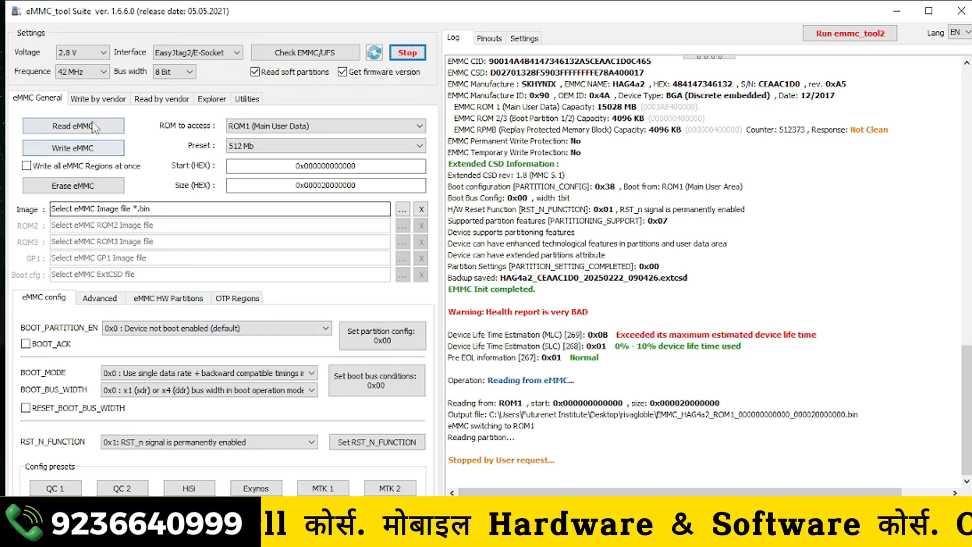
- Find the partition table from the device for reading by vendor, using Qualcomm/HiSilicon/Omap (GPT, MBR)
{"action": "left_click", "coordinate": [94, 103]}
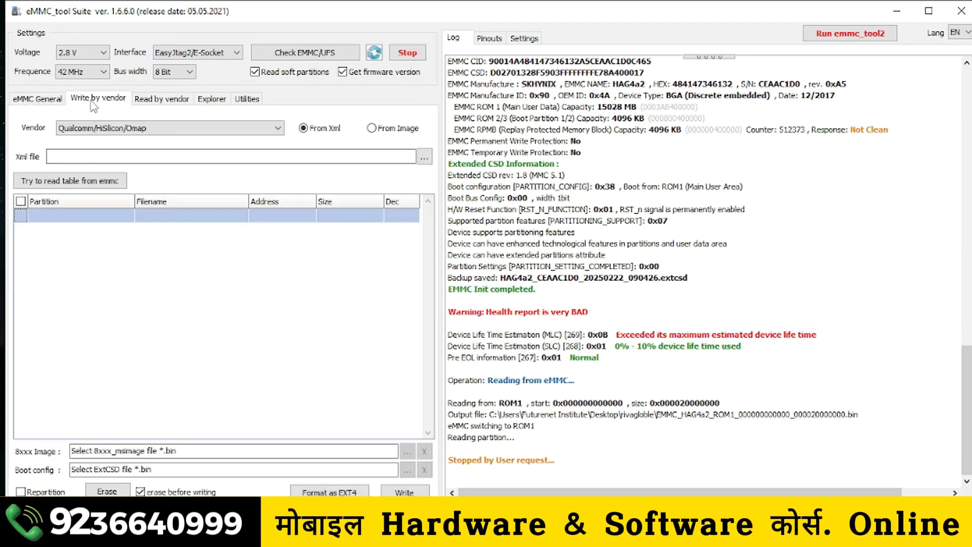
{"action": "left_click", "coordinate": [144, 101]}
{"action": "left_click", "coordinate": [147, 129]}
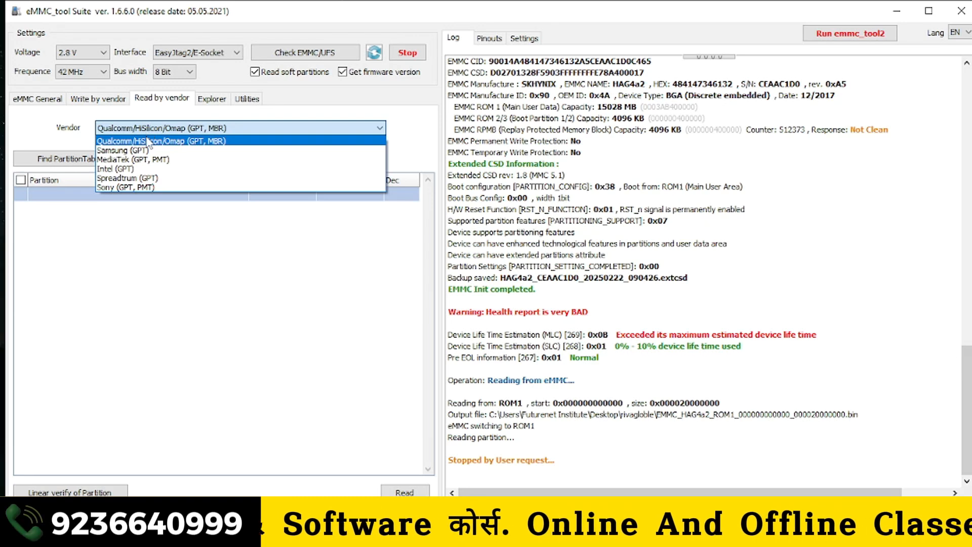
{"action": "left_click", "coordinate": [147, 143]}
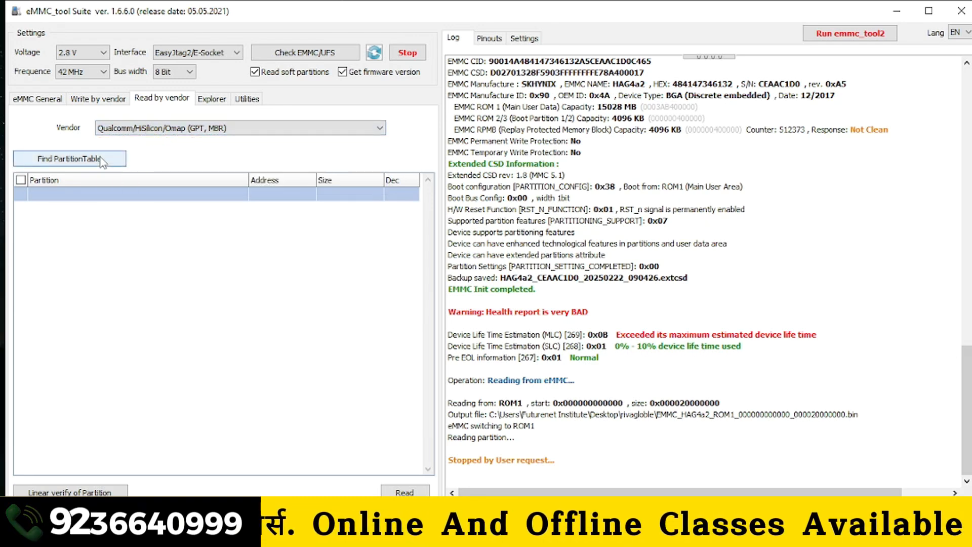
{"action": "left_click", "coordinate": [100, 159]}
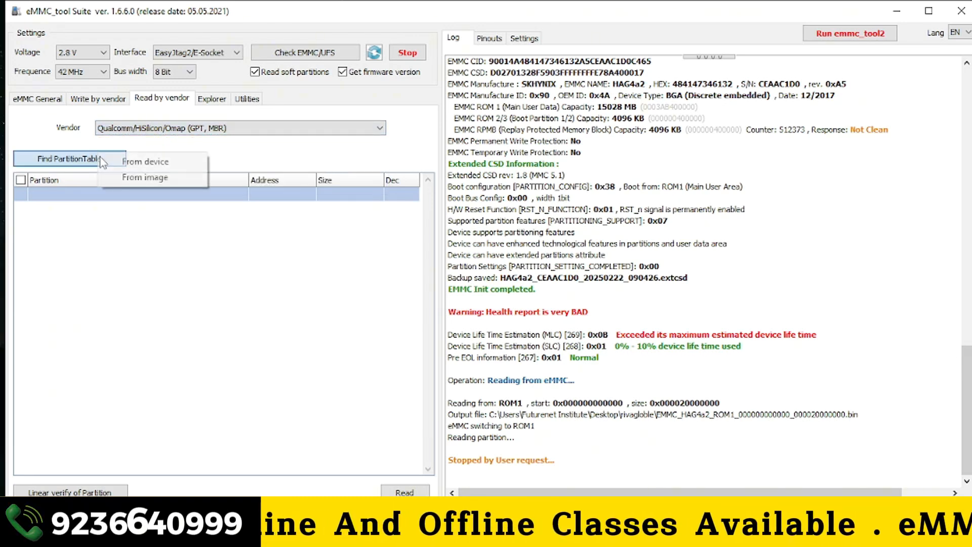
{"action": "left_click", "coordinate": [163, 165]}
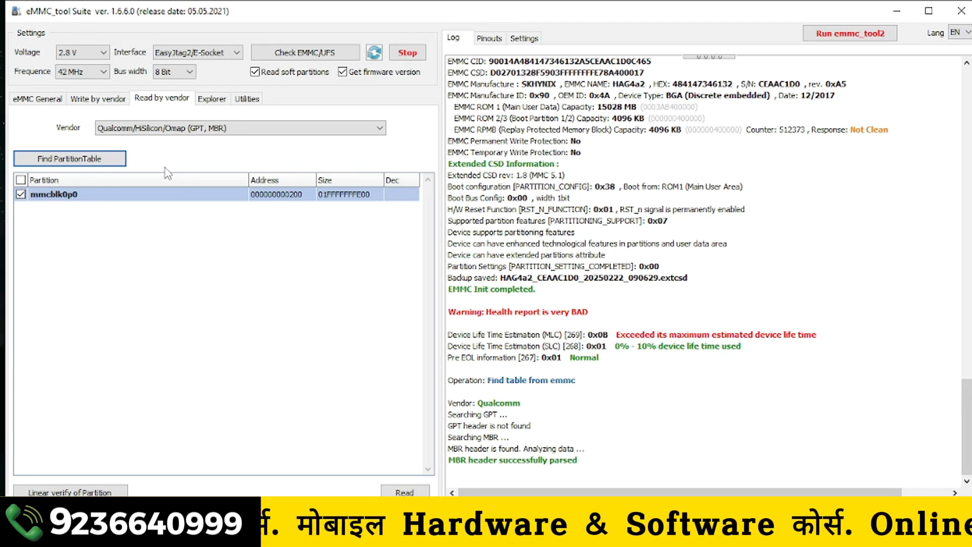
- Run the Universal Factory Format on the eMMC, accepting the damage risk, and read its S.M.A.R.T report
{"action": "left_click", "coordinate": [38, 99]}
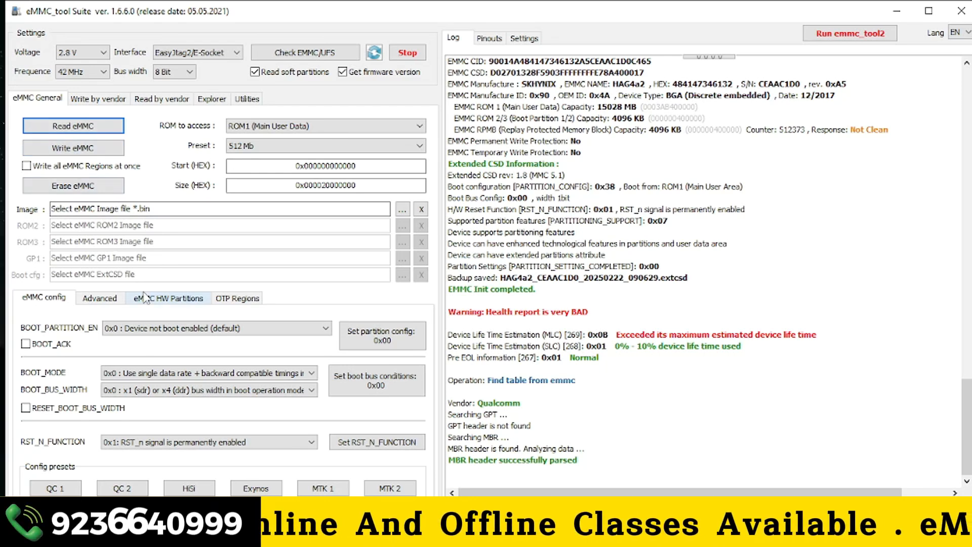
{"action": "left_click", "coordinate": [94, 300]}
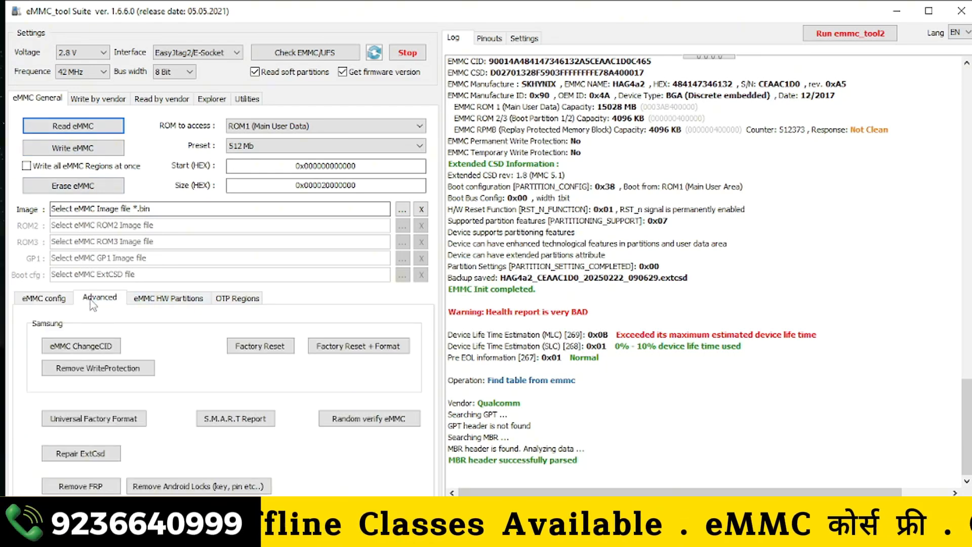
{"action": "left_click", "coordinate": [61, 301]}
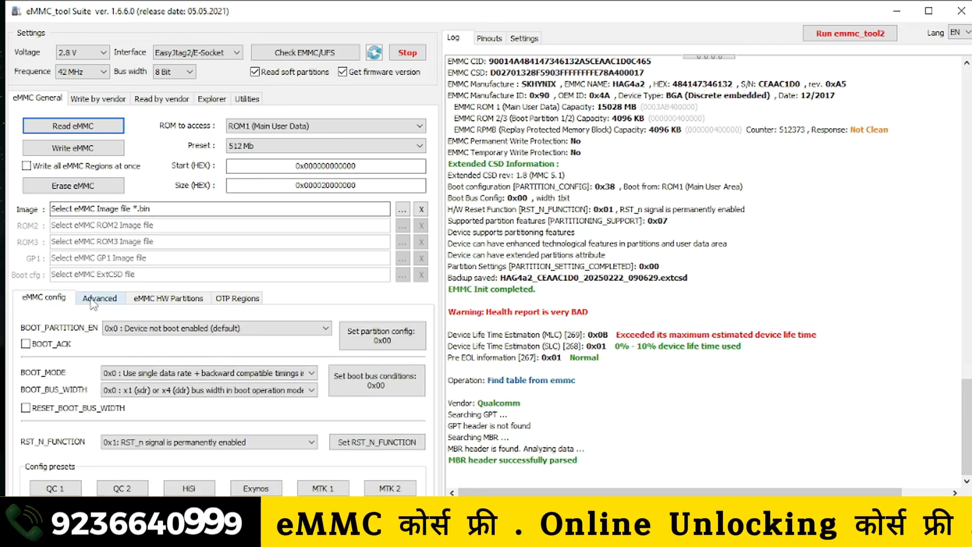
{"action": "left_click", "coordinate": [92, 301]}
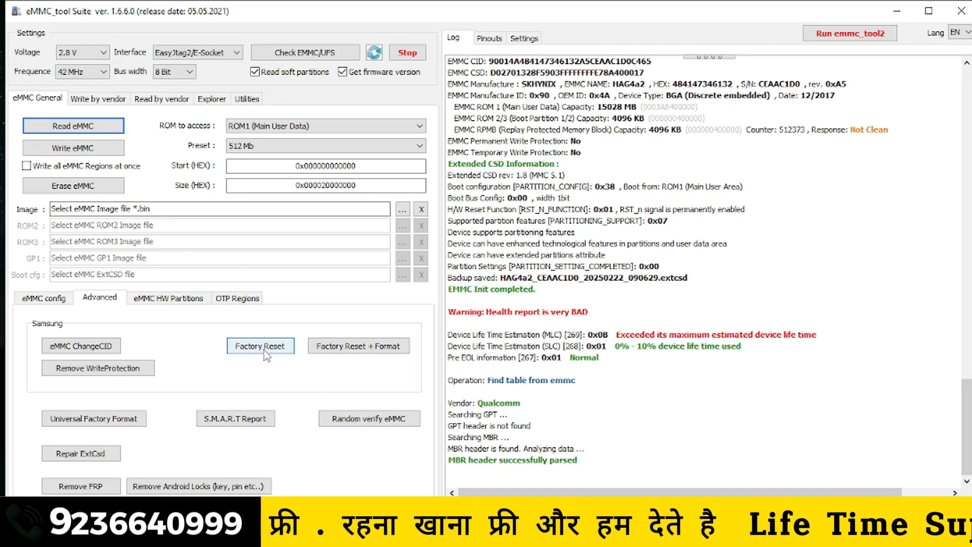
{"action": "left_click", "coordinate": [82, 420]}
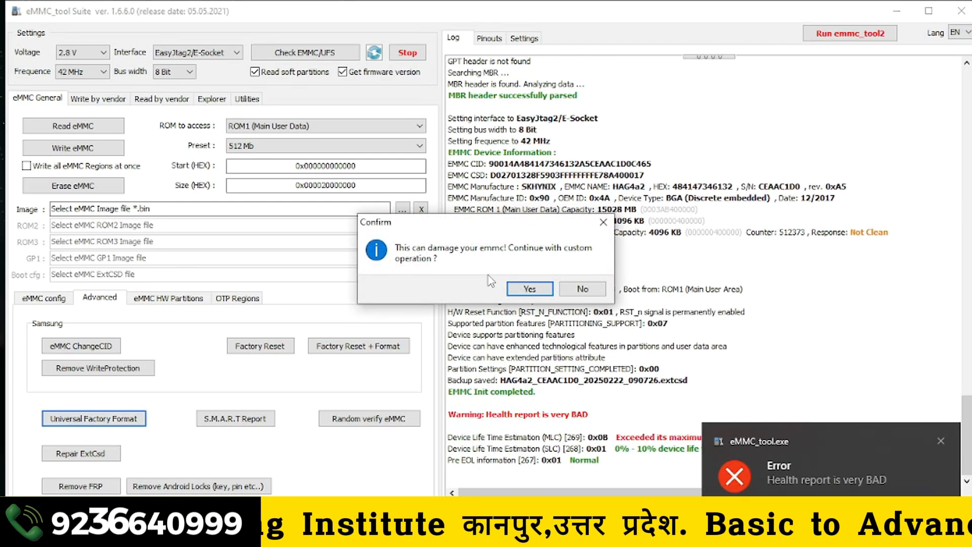
{"action": "left_click", "coordinate": [528, 289]}
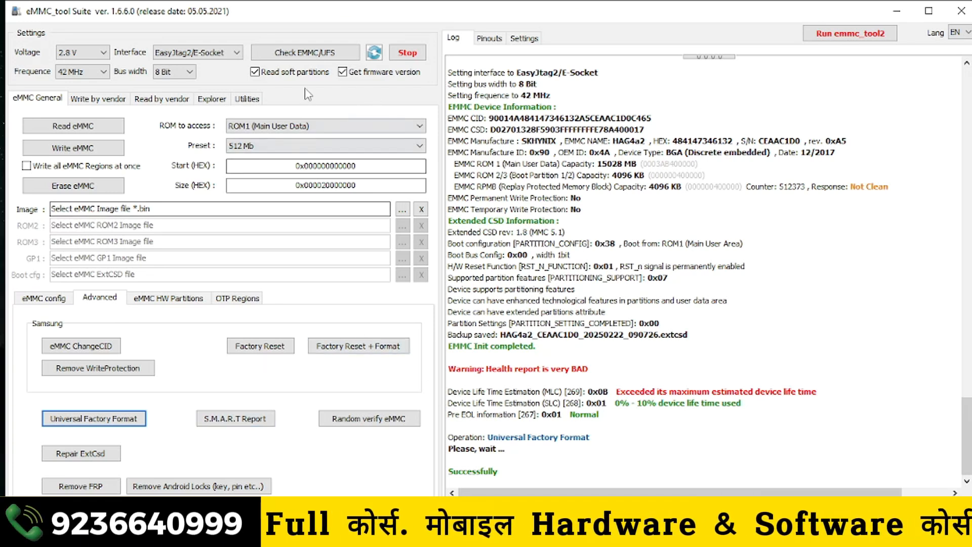
{"action": "left_click", "coordinate": [255, 418]}
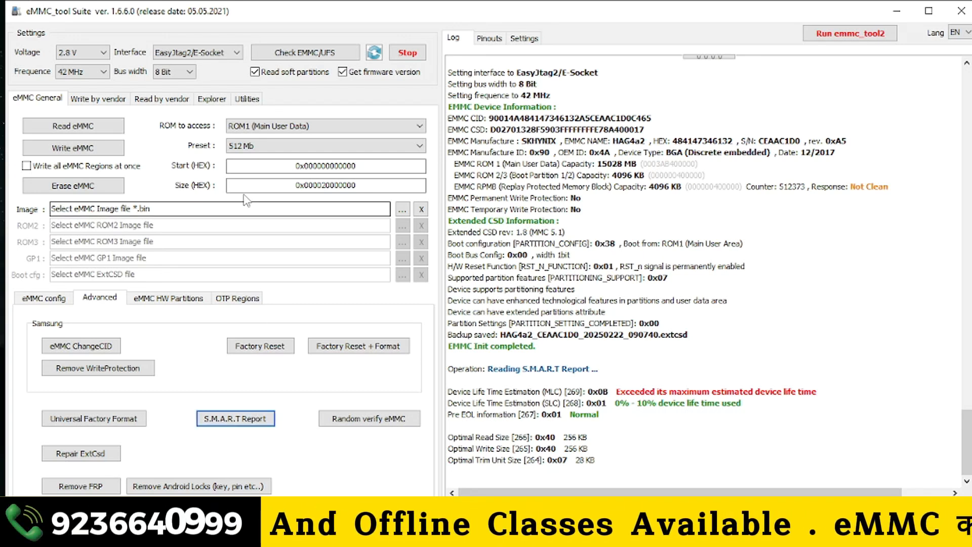
- Disable reading soft partitions and firmware version, and enable ENH for GP1 through GP4 in the hardware partition settings
{"action": "left_click", "coordinate": [255, 72]}
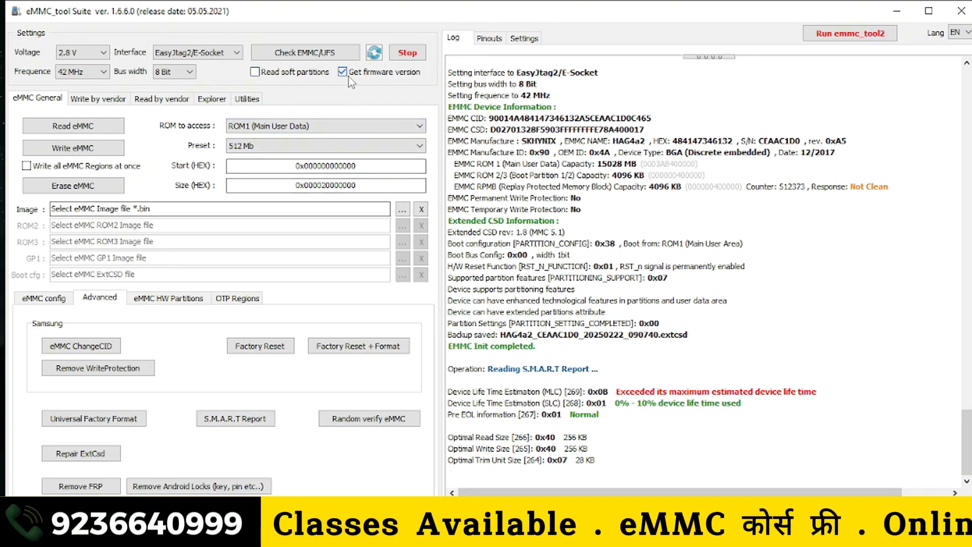
{"action": "left_click", "coordinate": [192, 301]}
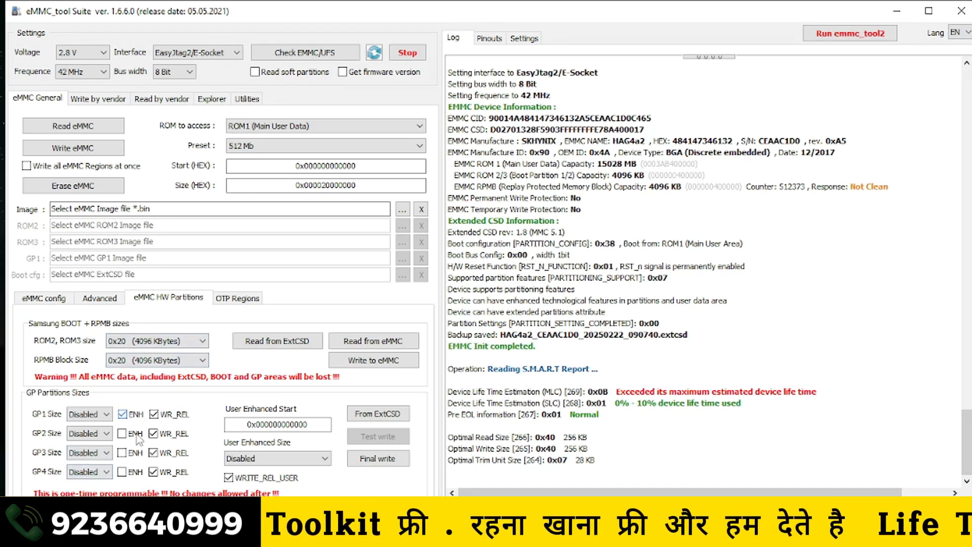
{"action": "left_click", "coordinate": [134, 454]}
{"action": "left_click", "coordinate": [132, 472]}
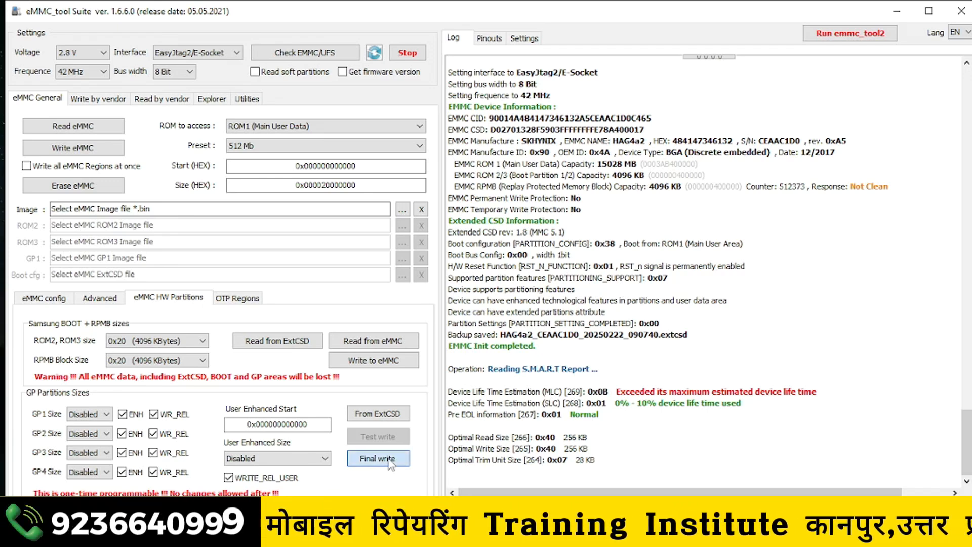
- Perform the final write of the GP partition settings, accepting zero sizes, and check the eMMC again
{"action": "left_click", "coordinate": [390, 461]}
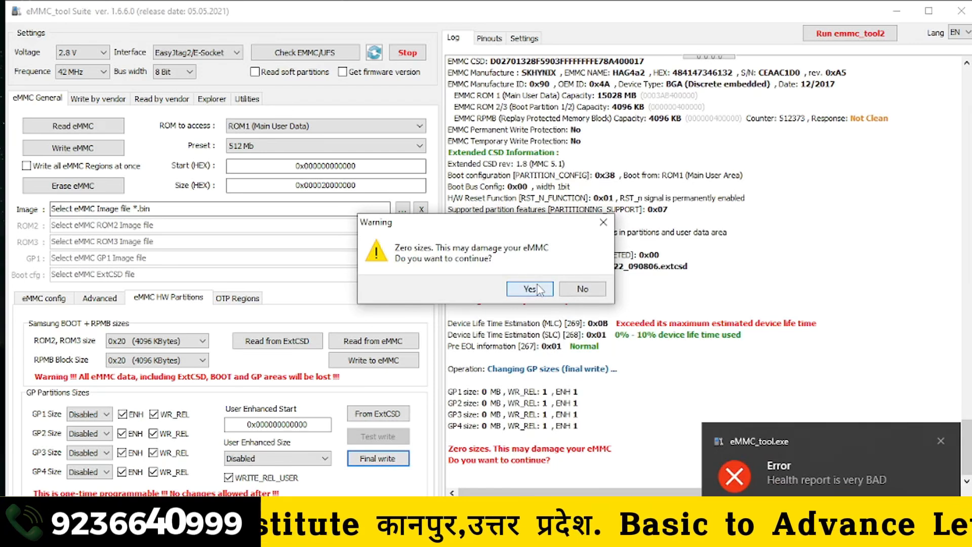
{"action": "left_click", "coordinate": [538, 289]}
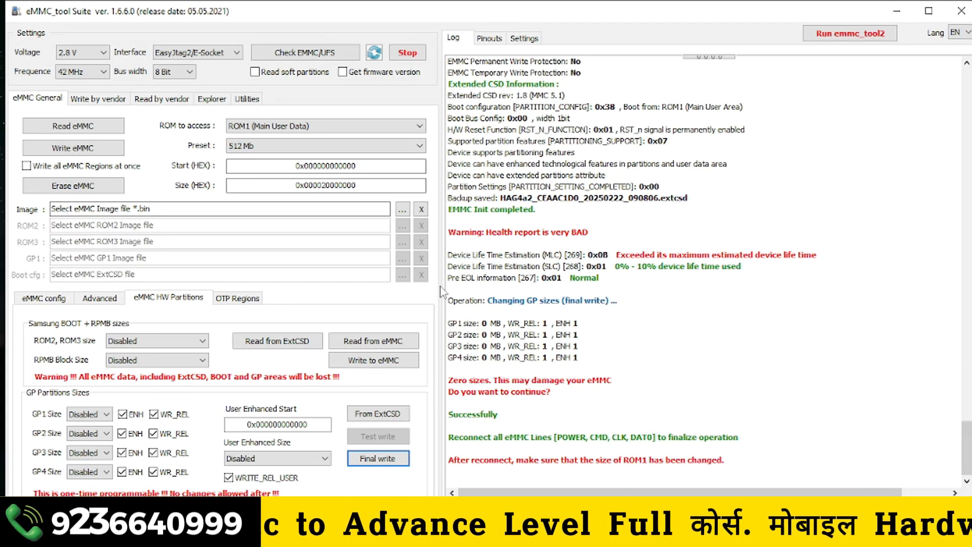
{"action": "left_click", "coordinate": [291, 56]}
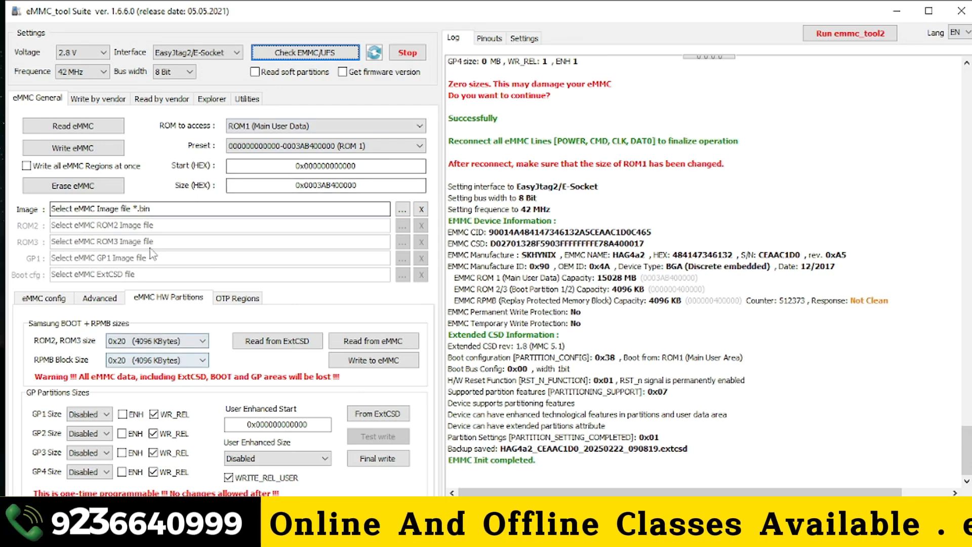
- Read the eMMC's S.M.A.R.T report again and return to the hardware partition settings
{"action": "left_click", "coordinate": [99, 297]}
{"action": "left_click", "coordinate": [230, 419]}
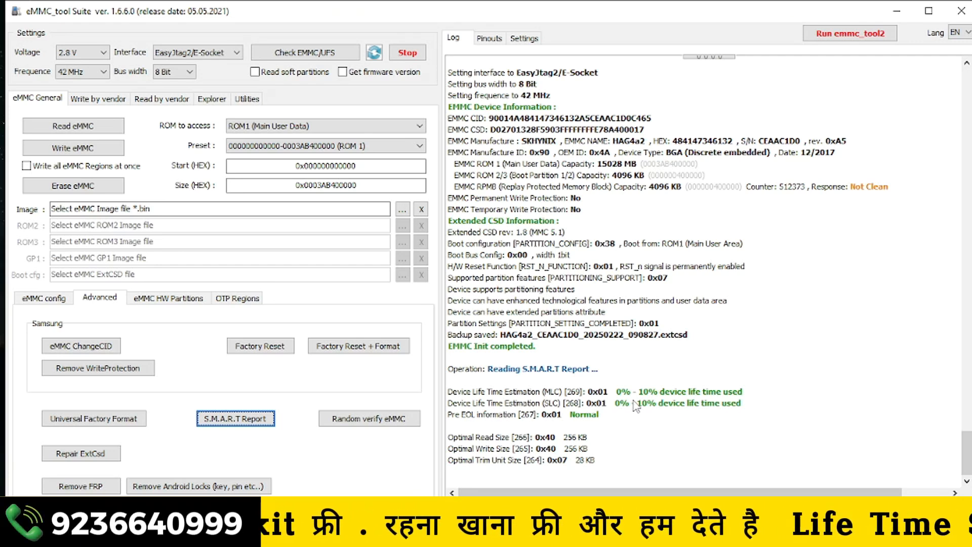
{"action": "left_click", "coordinate": [144, 300]}
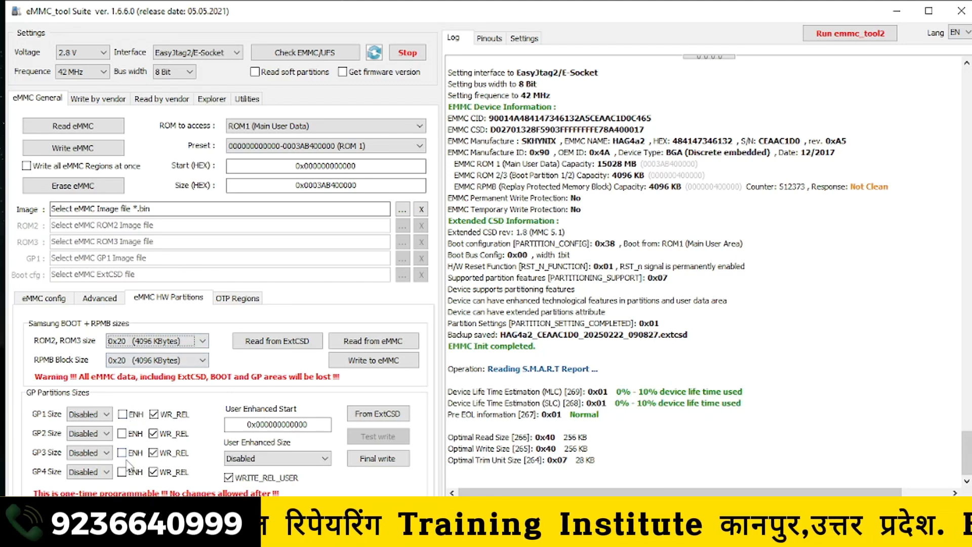
{"action": "left_click", "coordinate": [122, 433]}
{"action": "left_click", "coordinate": [122, 453]}
{"action": "left_click", "coordinate": [131, 474]}
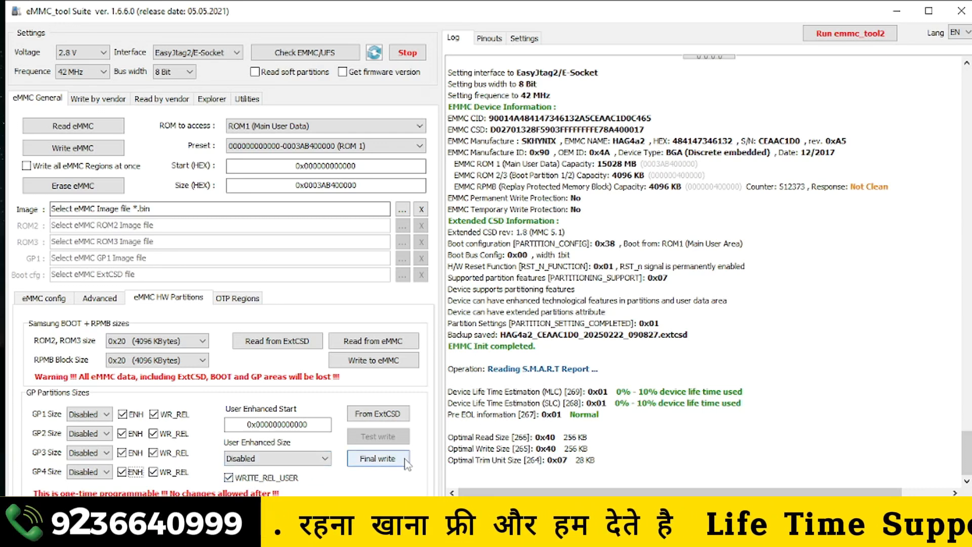
{"action": "left_click", "coordinate": [136, 414]}
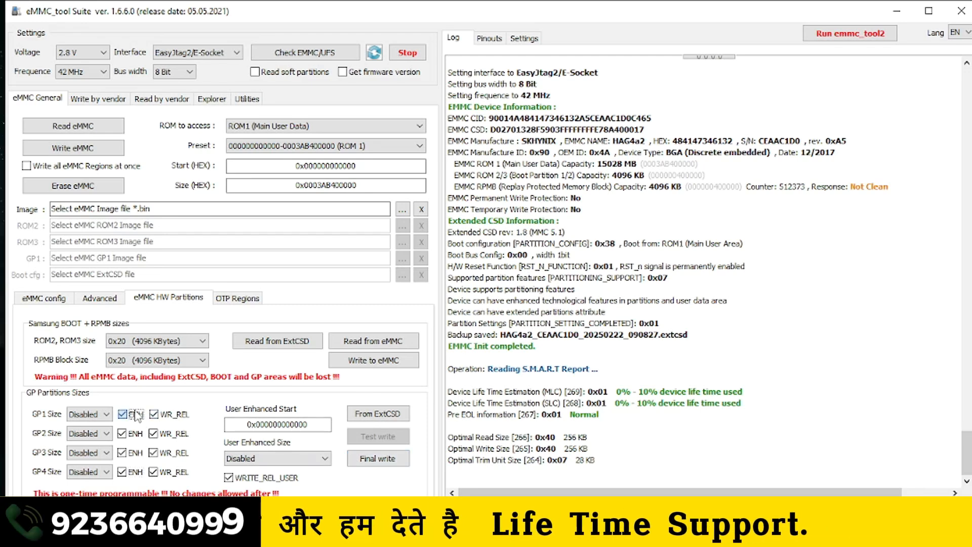
{"action": "left_click", "coordinate": [121, 452]}
{"action": "left_click", "coordinate": [122, 471]}
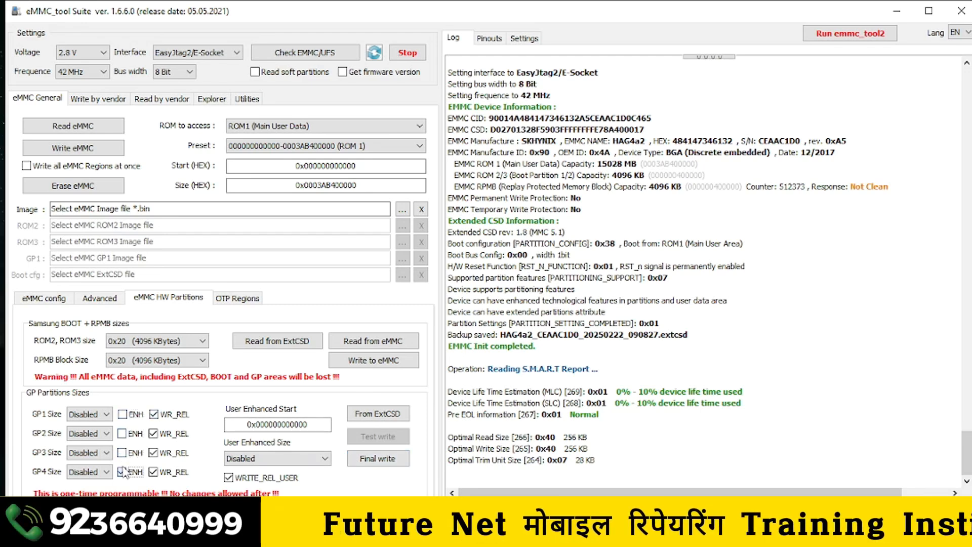
{"action": "left_click", "coordinate": [109, 298]}
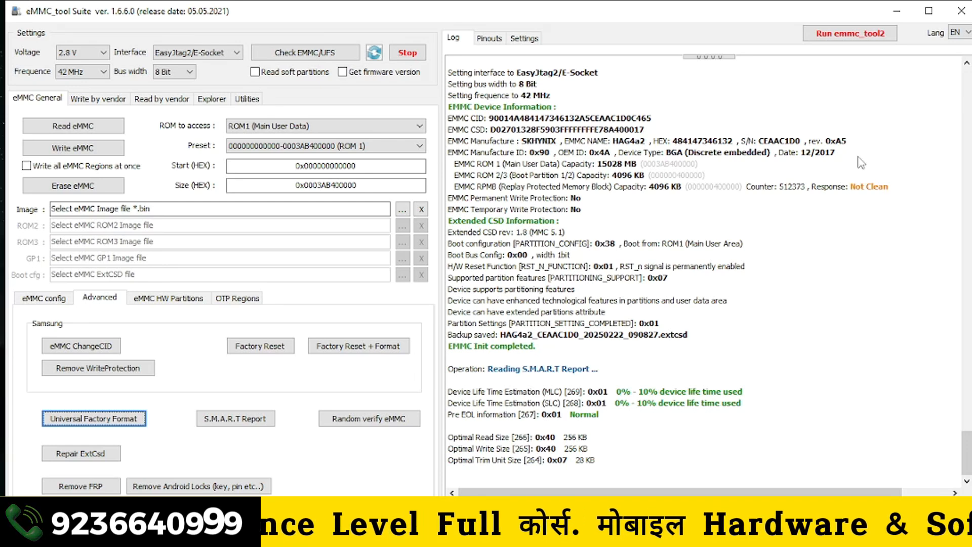
- Switch to writing by vendor and choose Qualcomm/HiSilicon/Omap as the vendor
{"action": "left_click", "coordinate": [167, 103]}
{"action": "left_click", "coordinate": [104, 98]}
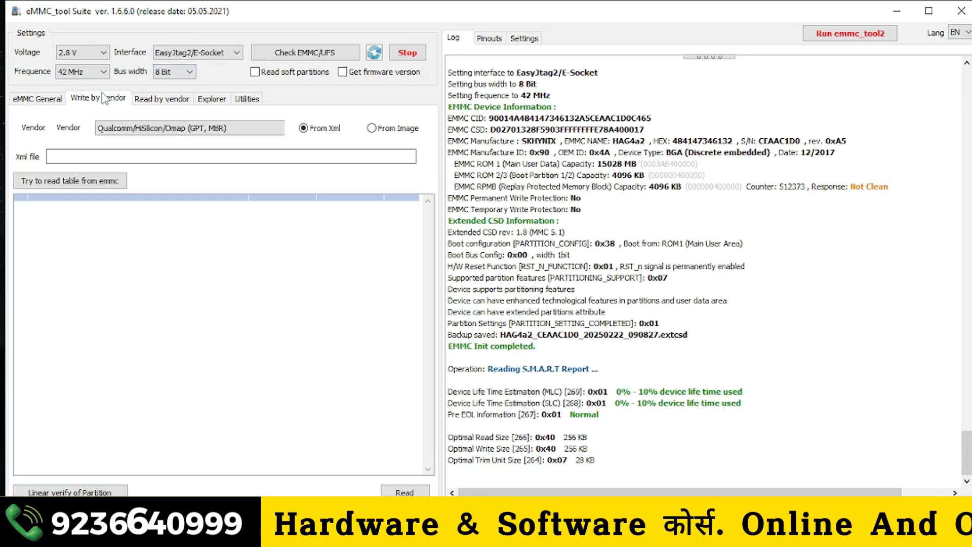
{"action": "left_click", "coordinate": [278, 129]}
{"action": "left_click", "coordinate": [101, 139]}
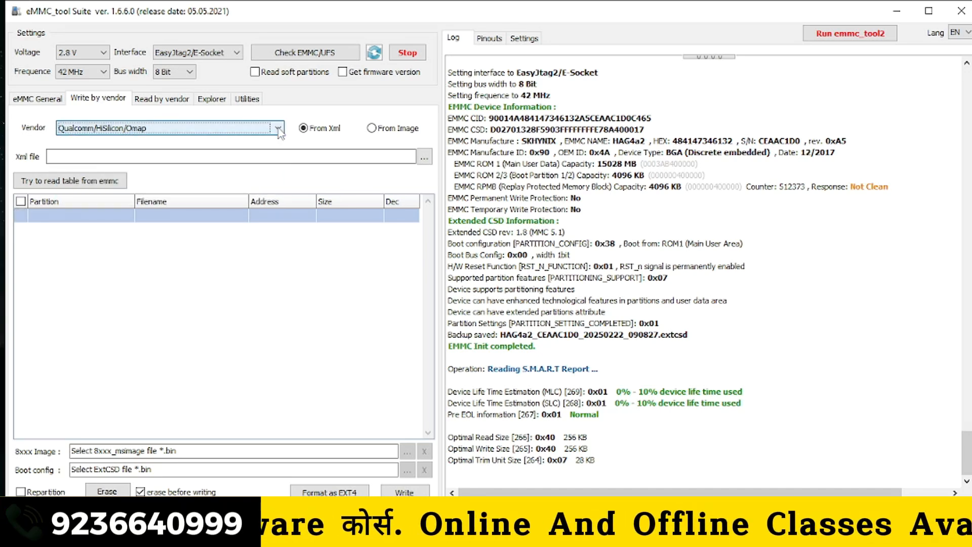
{"action": "left_click", "coordinate": [424, 158]}
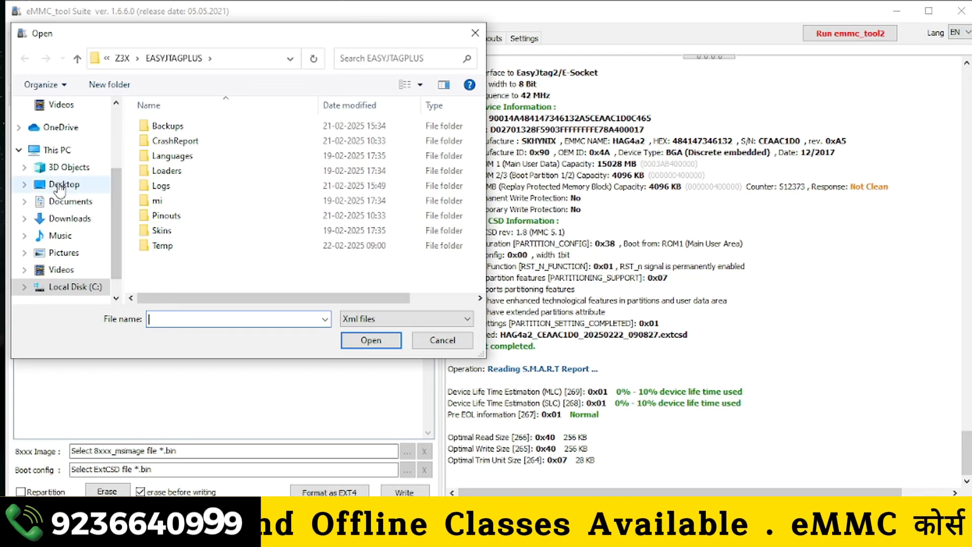
{"action": "left_click", "coordinate": [60, 186]}
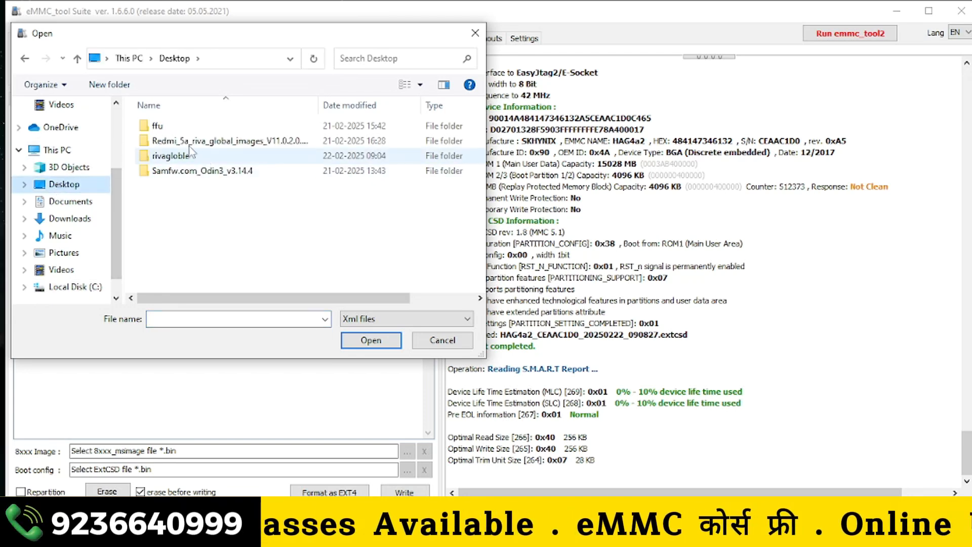
{"action": "left_click", "coordinate": [475, 32]}
- Go to the desktop and extract the Redmi 5A ENG firmware archive into its own folder, Redmi+5A+ENG+Firmware
{"action": "left_click", "coordinate": [882, 18]}
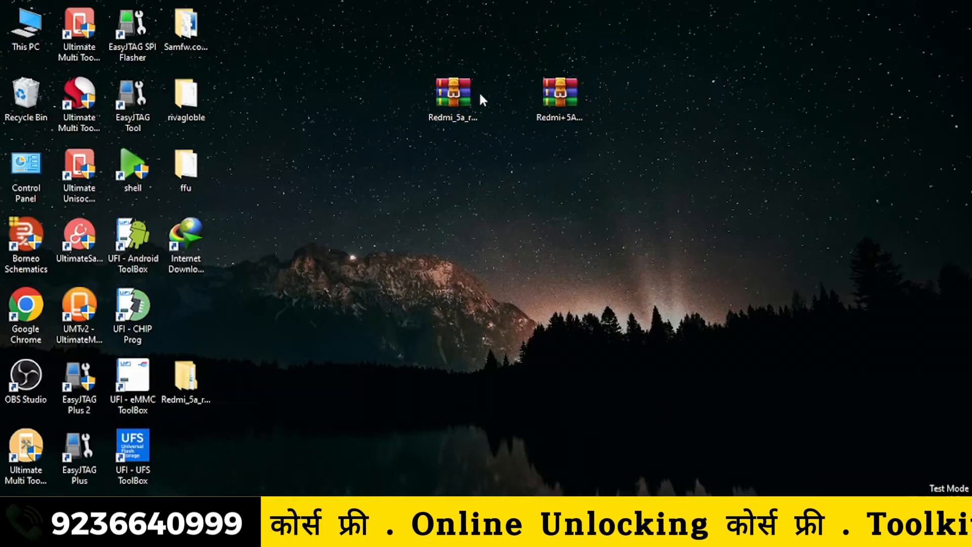
{"action": "right_click", "coordinate": [541, 104]}
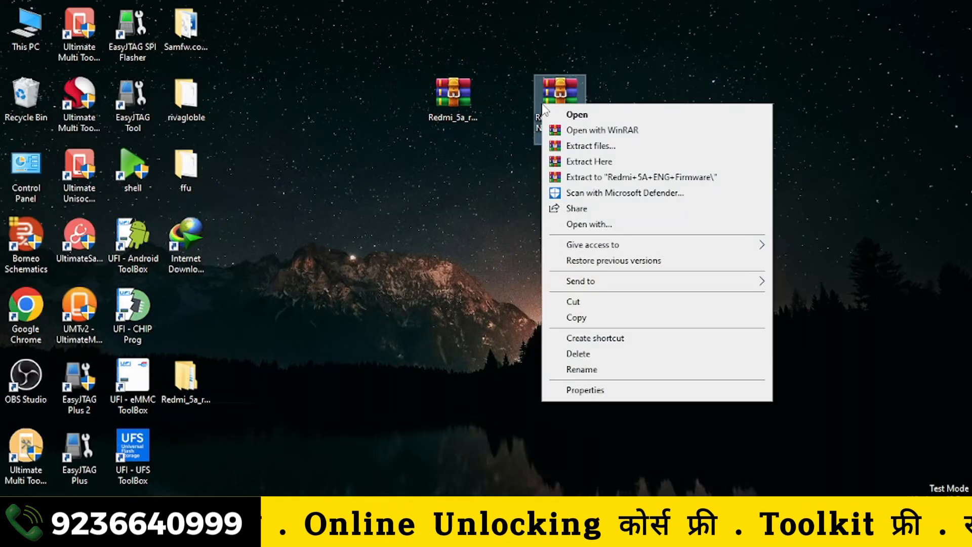
{"action": "left_click", "coordinate": [585, 176]}
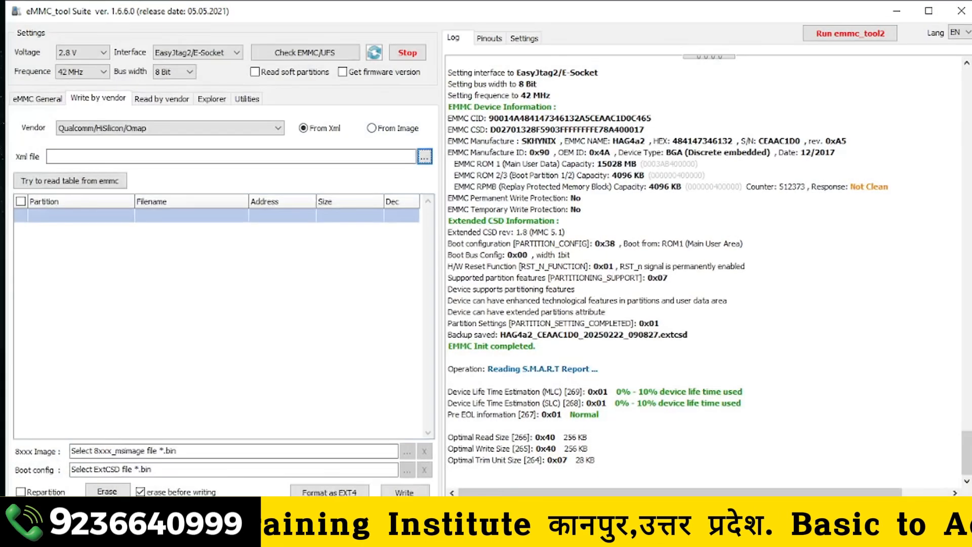
- Load rawprogram0.xml from the images folder of the extracted Redmi 5A ENG firmware and write its partitions to the eMMC
{"action": "left_click", "coordinate": [429, 157]}
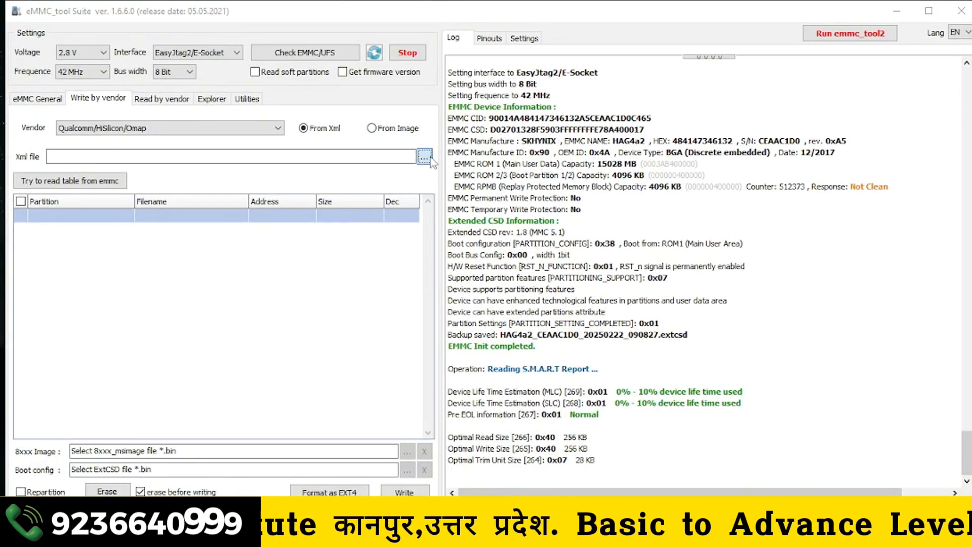
{"action": "left_click", "coordinate": [80, 189]}
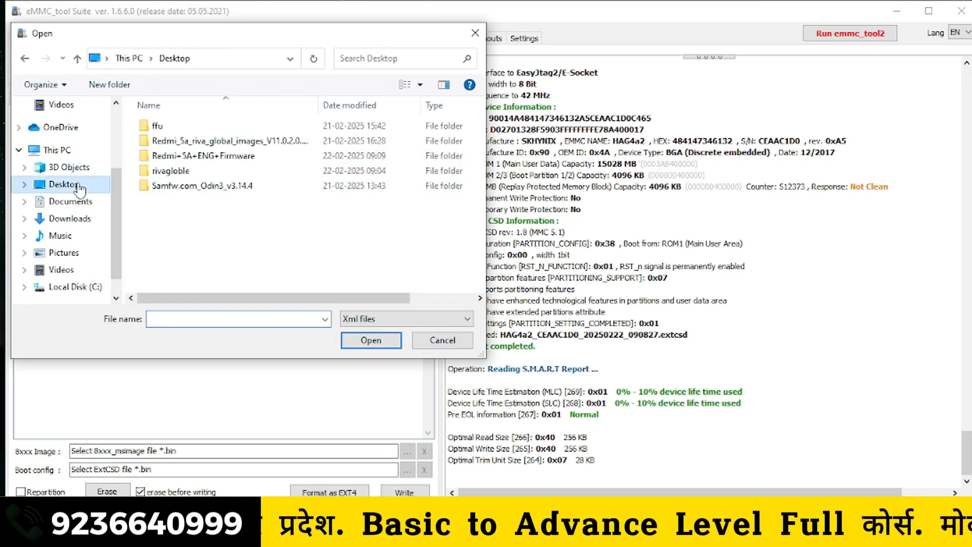
{"action": "left_click", "coordinate": [234, 155]}
{"action": "double_click", "coordinate": [234, 156]}
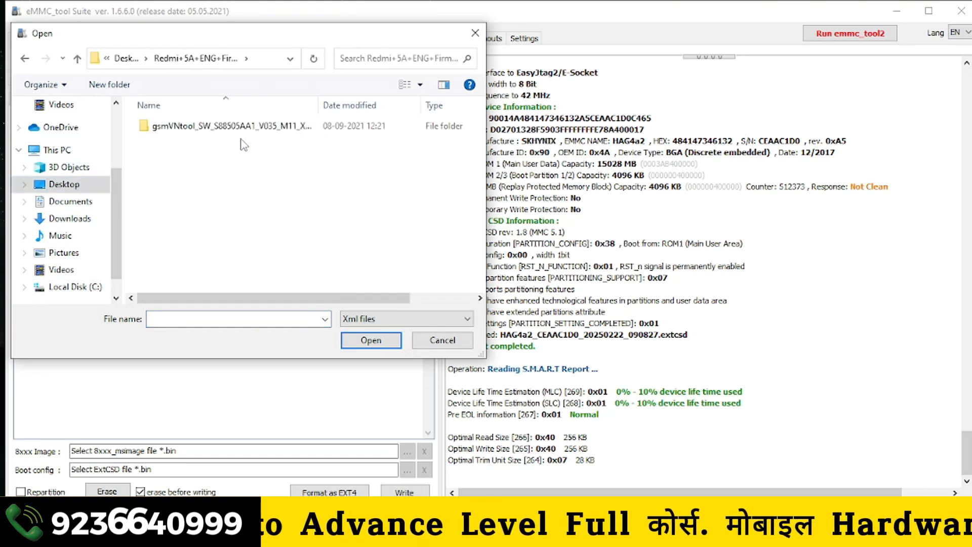
{"action": "double_click", "coordinate": [248, 127]}
{"action": "double_click", "coordinate": [249, 129]}
{"action": "left_click", "coordinate": [250, 171]}
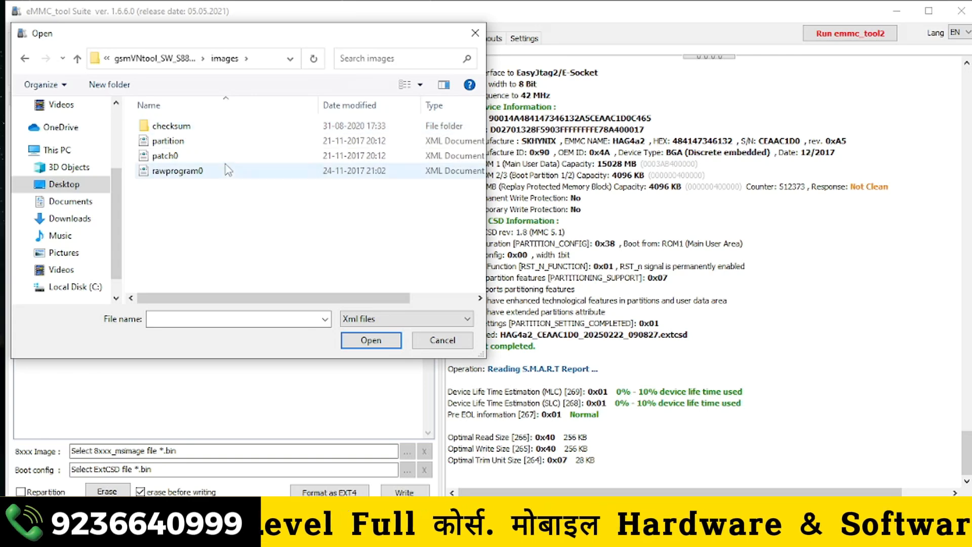
{"action": "left_click", "coordinate": [370, 340]}
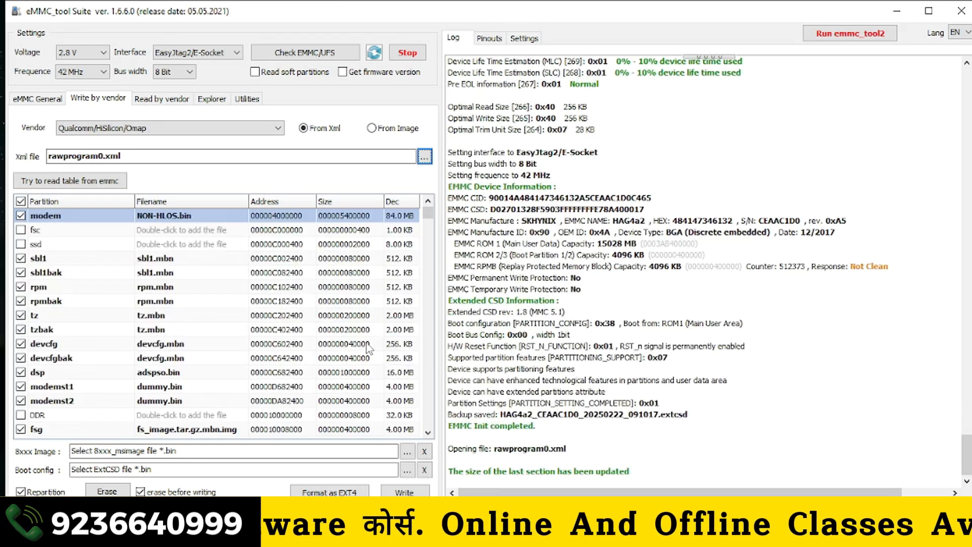
{"action": "left_click", "coordinate": [411, 492]}
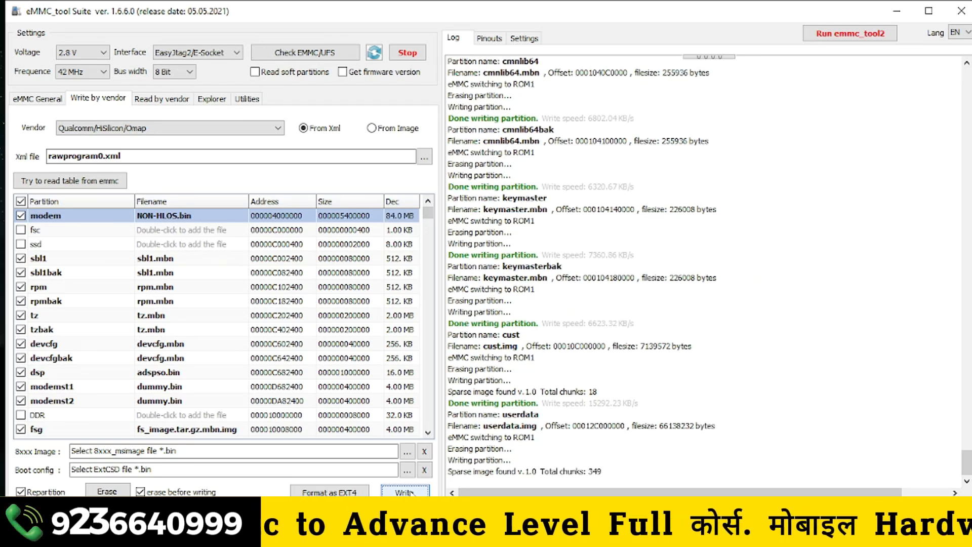
- Enable reading soft partitions and getting the firmware version, and run the eMMC check from the general eMMC page
{"action": "left_click", "coordinate": [310, 74]}
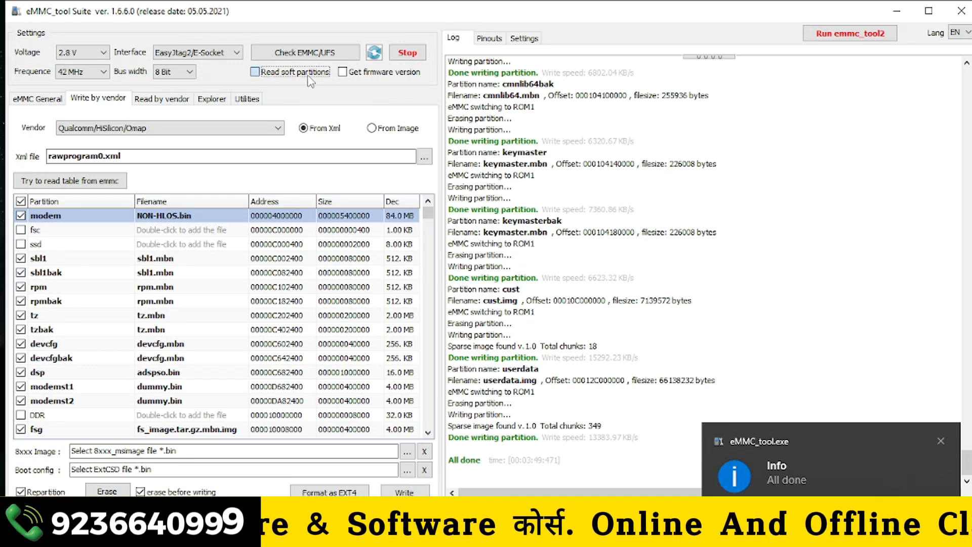
{"action": "left_click", "coordinate": [365, 74]}
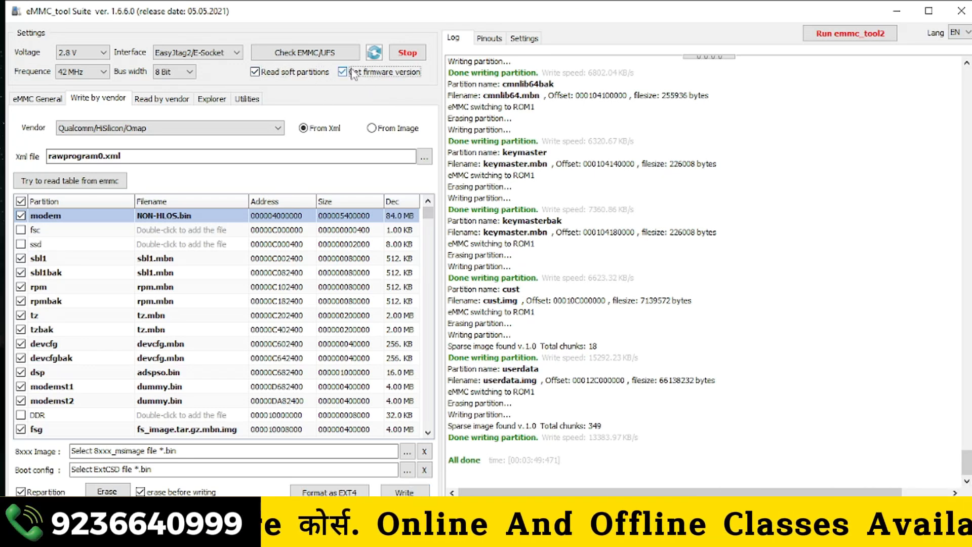
{"action": "left_click", "coordinate": [324, 52]}
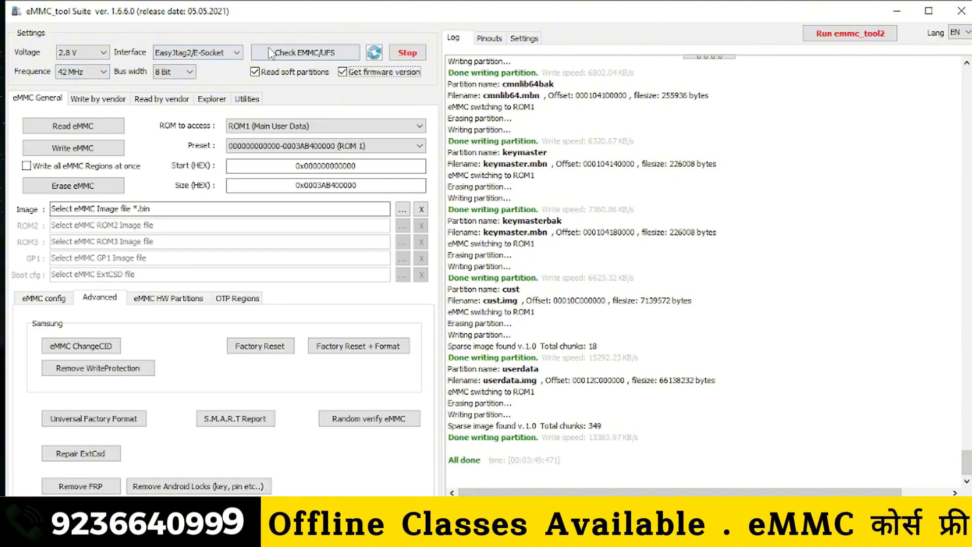
{"action": "left_click", "coordinate": [276, 57]}
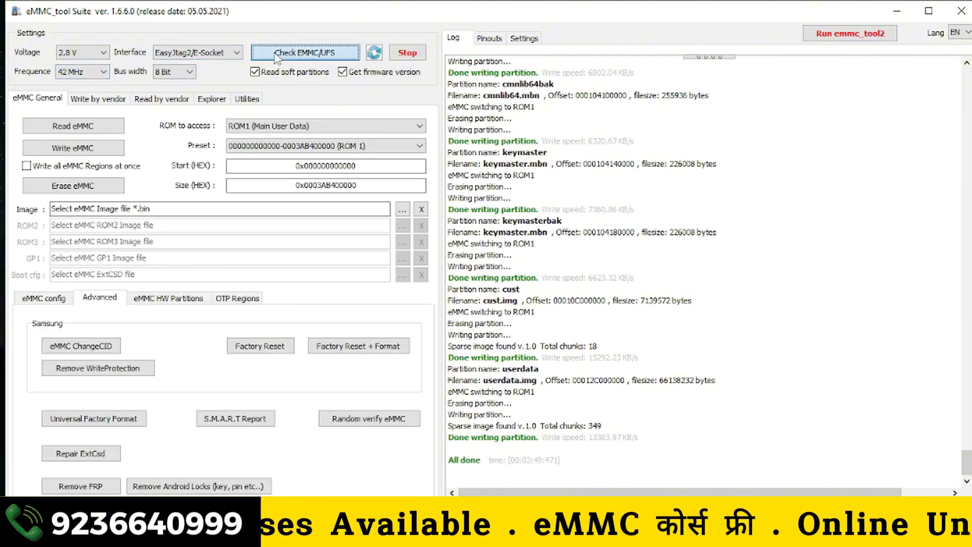